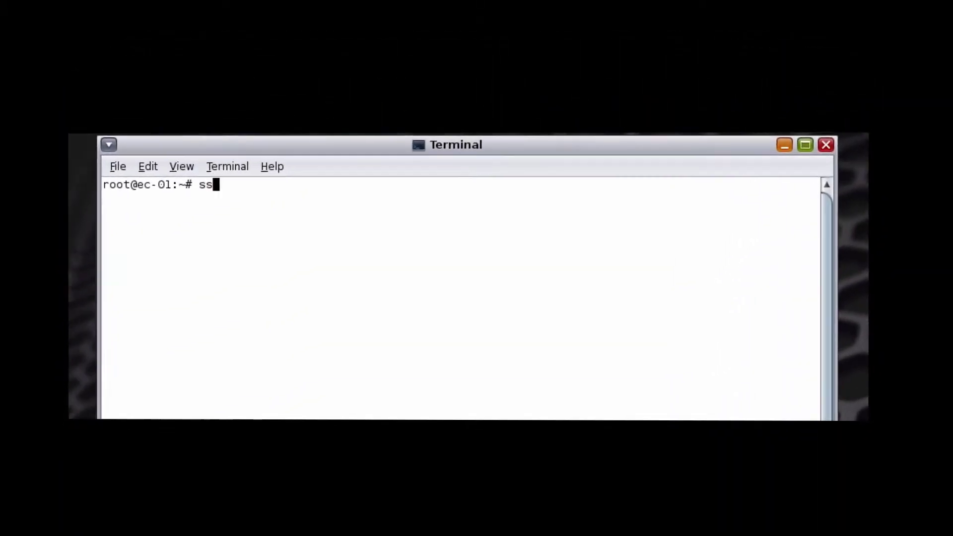
# Step: SSH into asset-01 as root and confirm the root filesystem has 62G available
pyautogui.write('set')
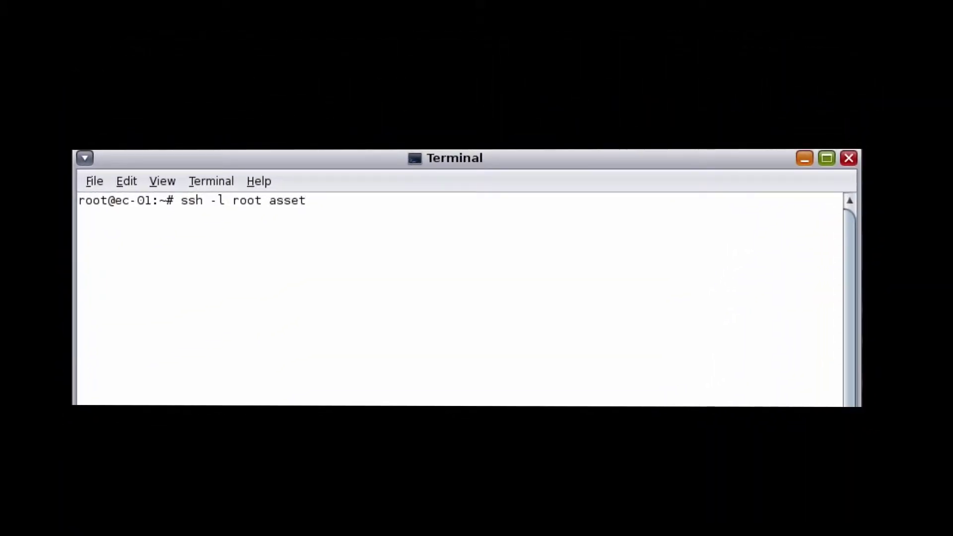
pyautogui.write('-01yes')
pyautogui.press('Return')
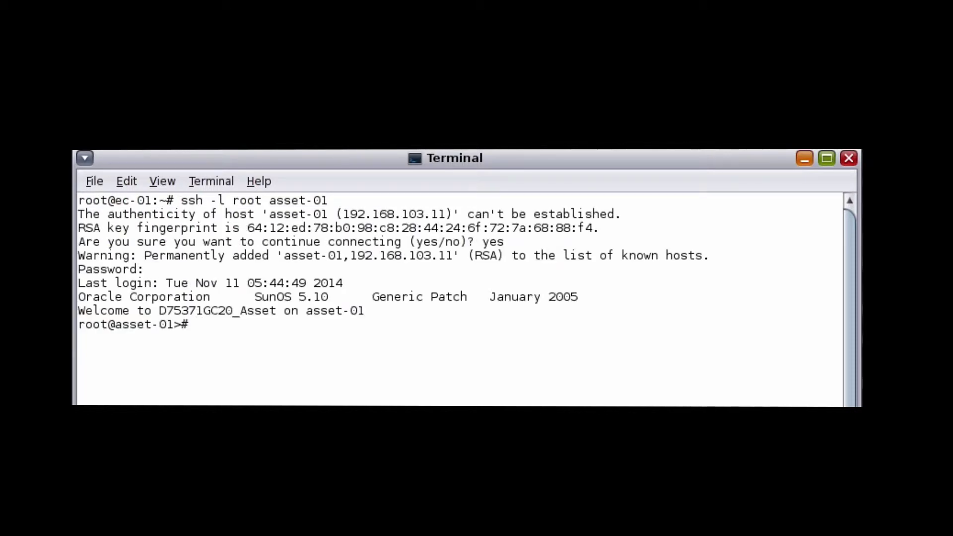
pyautogui.write('df -h /')
pyautogui.press('Return')
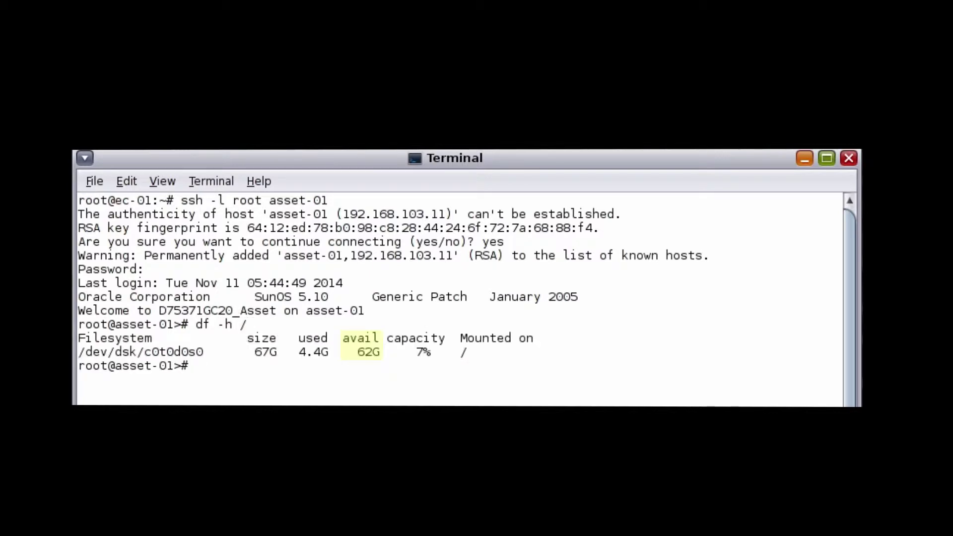
pyautogui.write('mkdir -p')
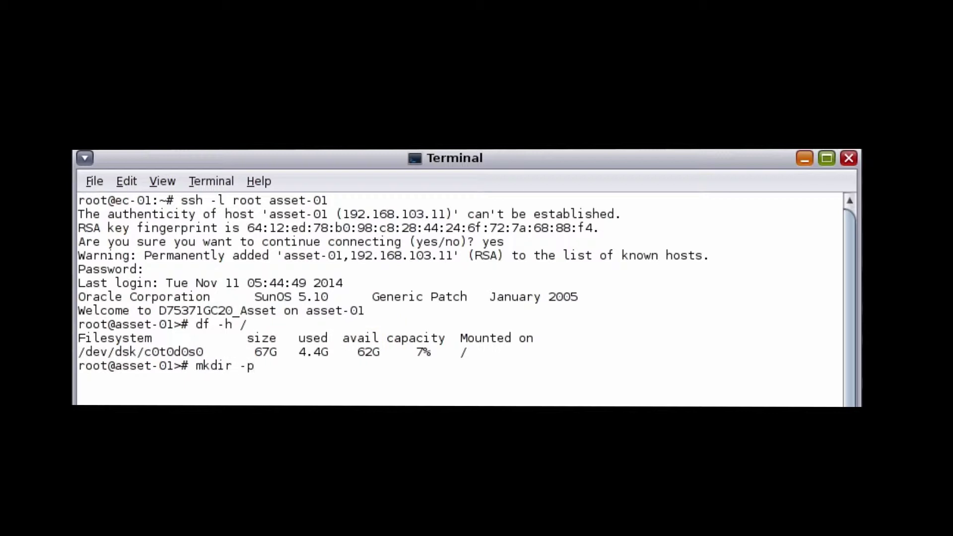
pyautogui.write(' /export1/')
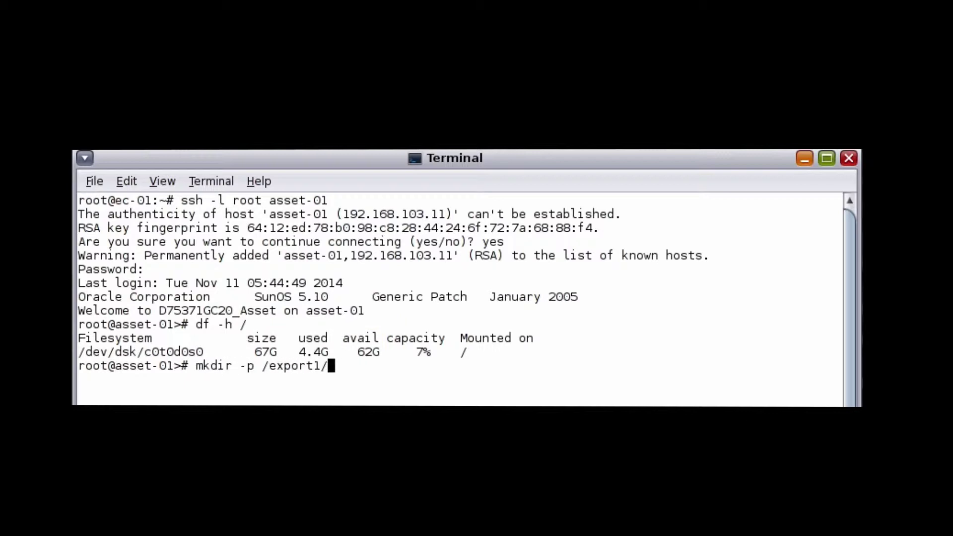
pyautogui.write('ovmss')
# Step: Create /export1/ovmss and /export1/zones, and back up /etc/dfs/dfstab as dfstab.orig
pyautogui.press('Return')
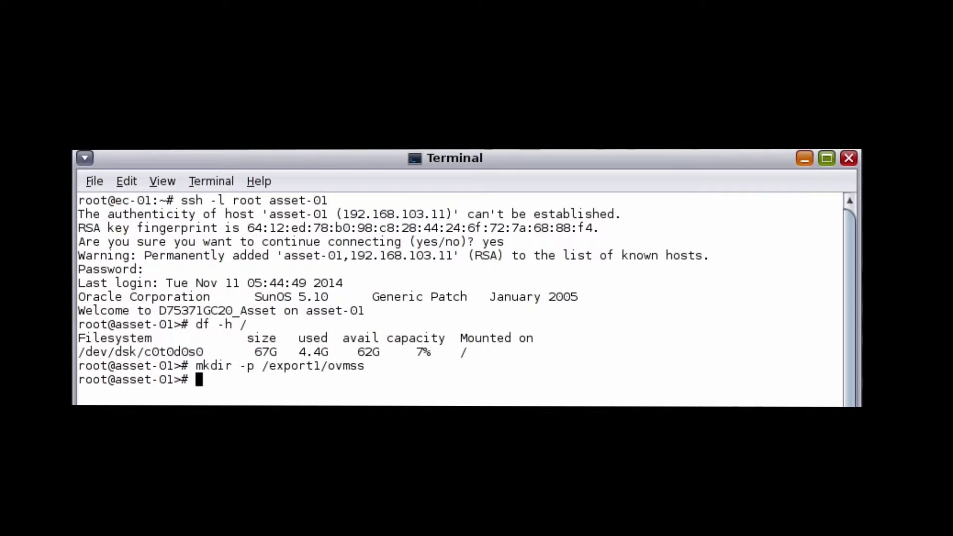
pyautogui.write('mkdir -p /export1/zones')
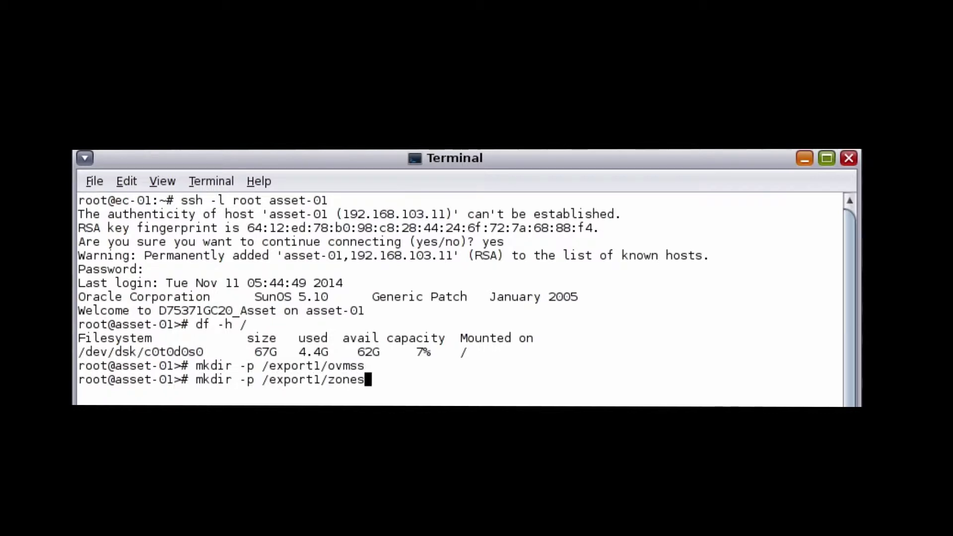
pyautogui.press('Return')
pyautogui.write('cp /e')
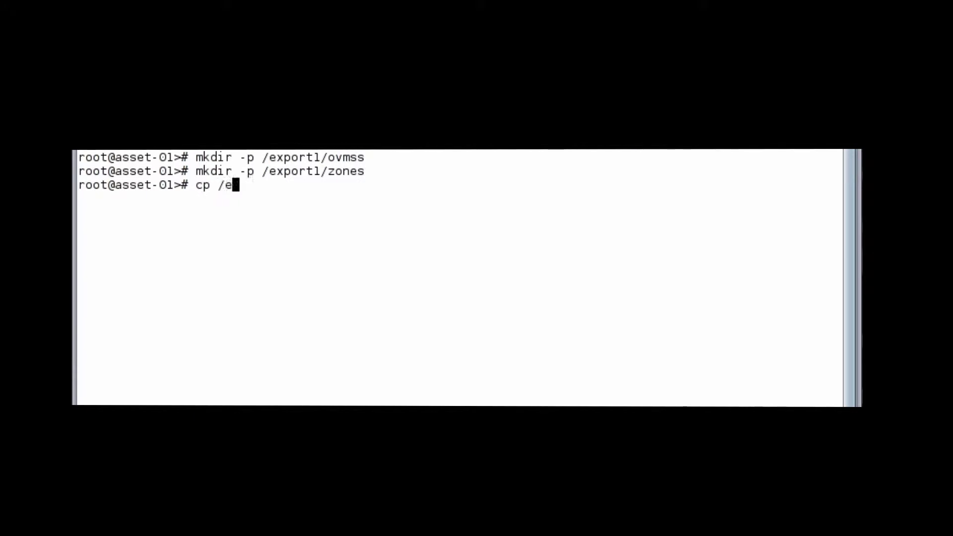
pyautogui.write('tc/dfs/dfstab ')
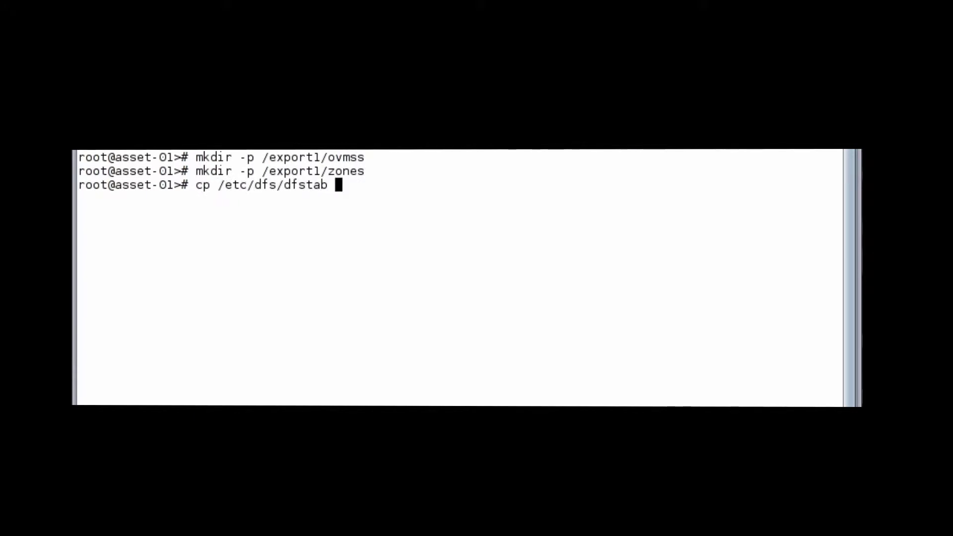
pyautogui.write('/etc/dfs/dfst')
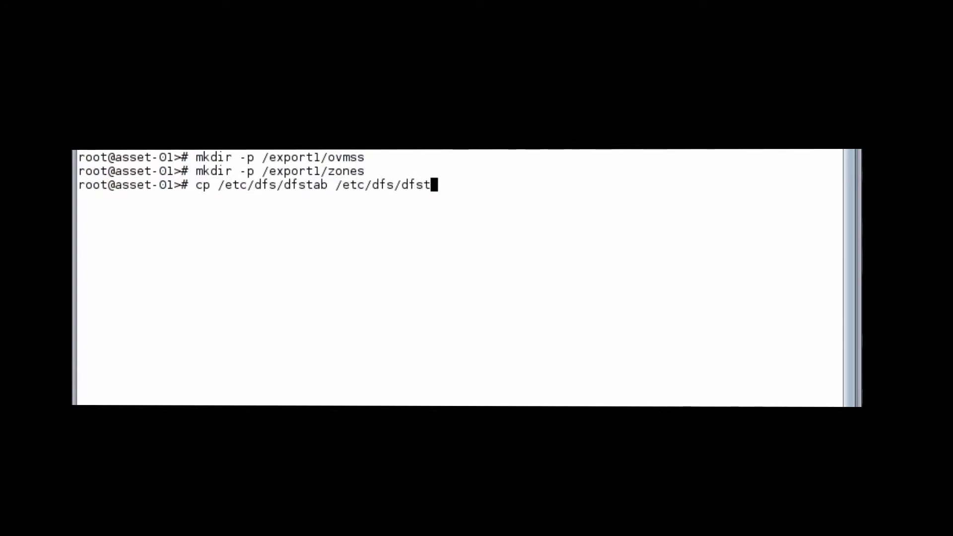
pyautogui.write('ab.orig')
pyautogui.press('Return')
# Step: Append NFS share lines for 'Ovmss Library' and 'Zones Library' to dfstab, read-write for 192.168.103.0
pyautogui.write("echo 'share -F nfs -")
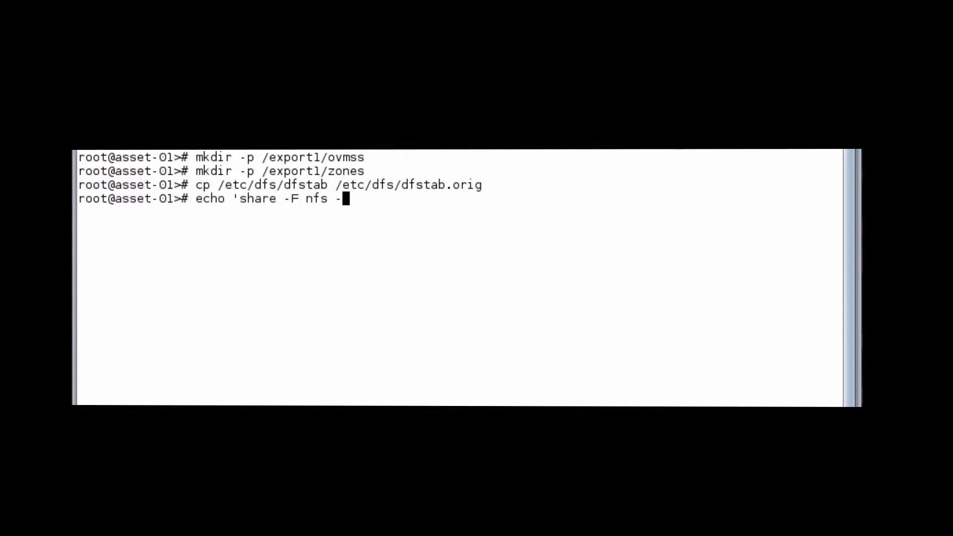
pyautogui.write('o rw,root=@192.168.103.0 -d "Ovm')
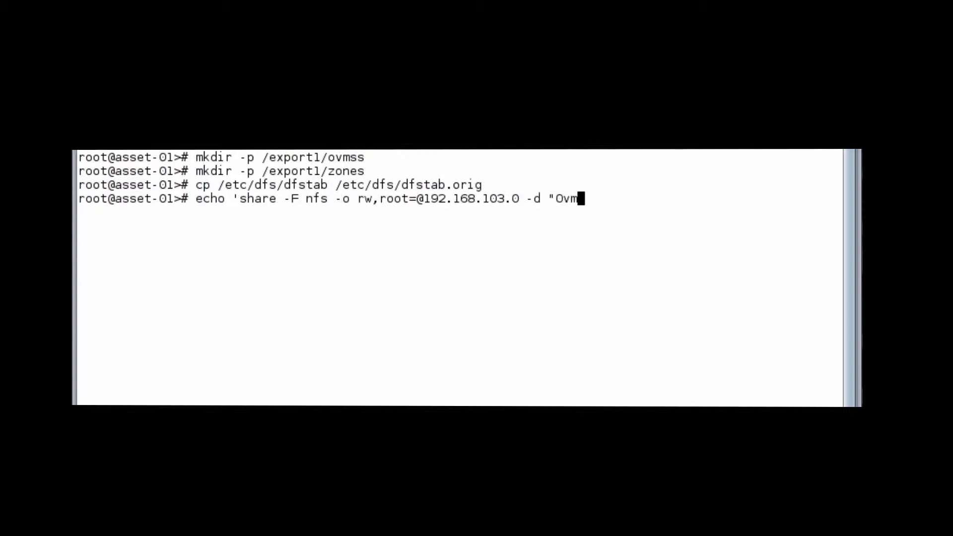
pyautogui.write('ss Library" /export1/ovmss\' >> /etc/dfs/dfstab')
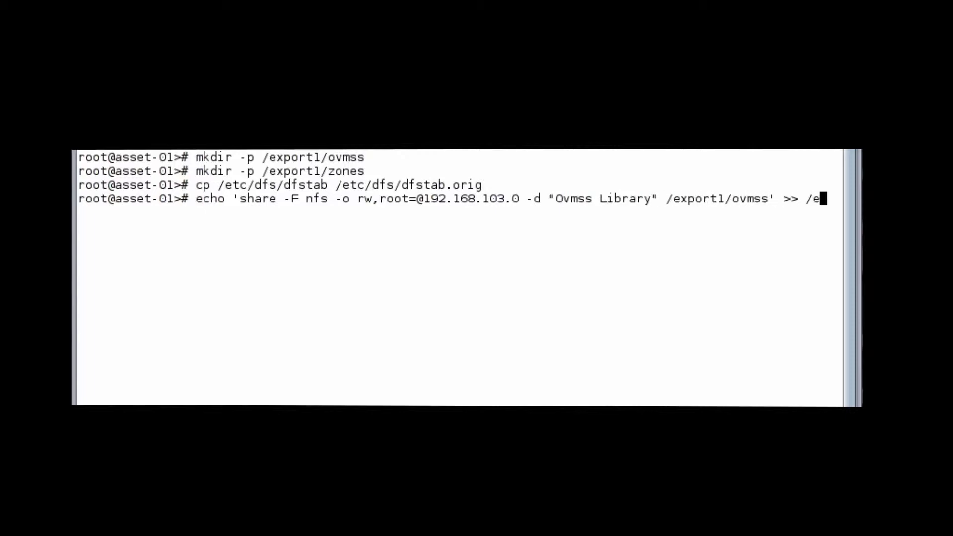
pyautogui.press('Return')
pyautogui.write("echo 'share -F nfs -o rw,r")
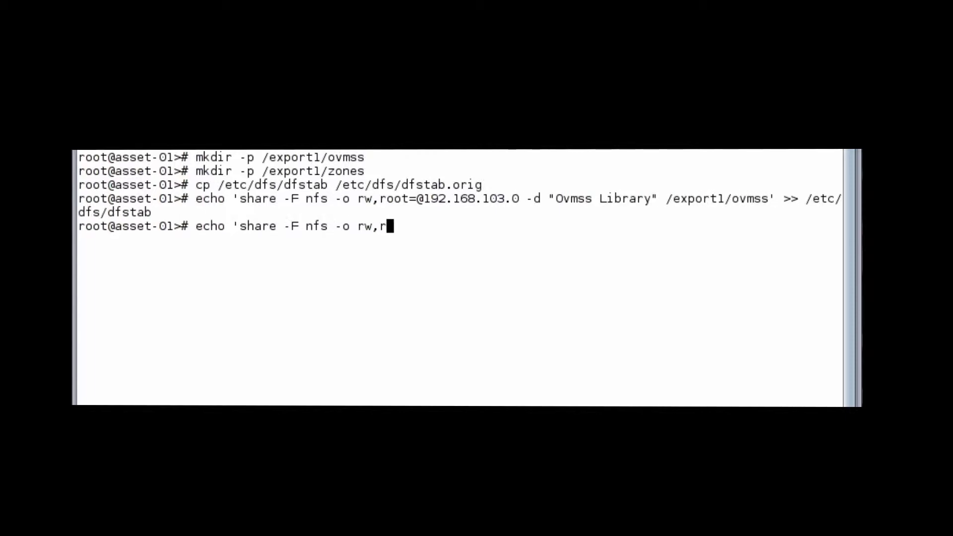
pyautogui.write('oot=@192.168.103.0 -d "Zones Library" /export1/zon')
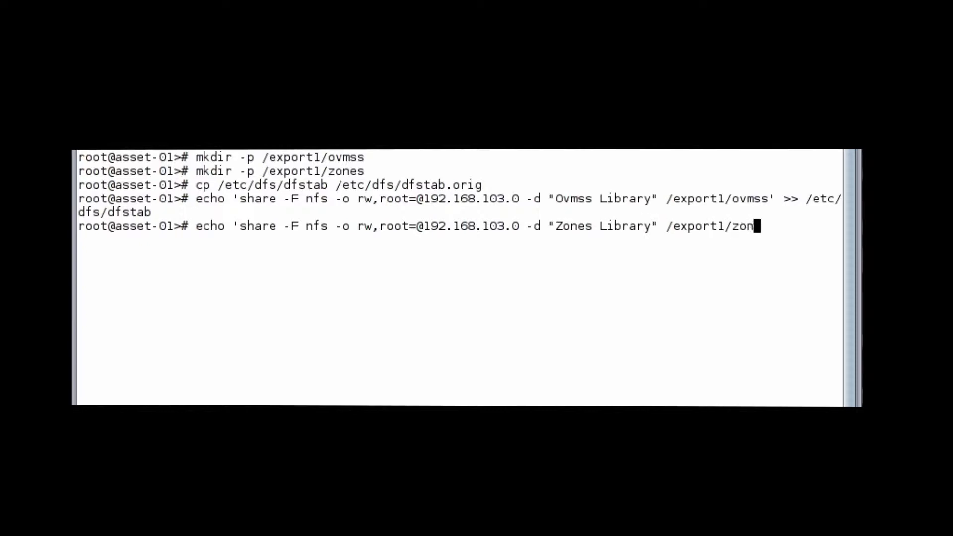
pyautogui.write("es' >> /etc/dfs/dfstab")
pyautogui.press('Return')
# Step: Run shareall and verify both /export1 shares are active
pyautogui.write('share')
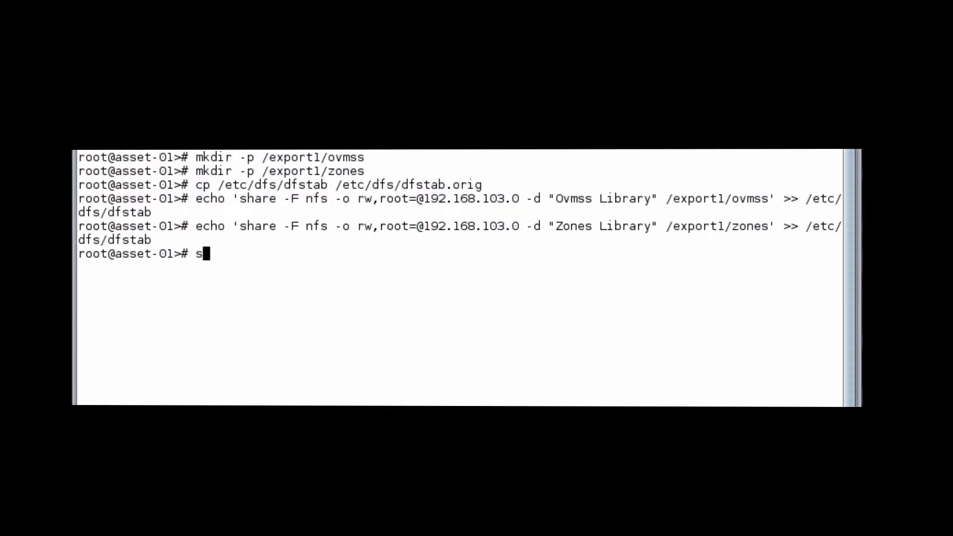
pyautogui.write('all')
pyautogui.press('Return')
pyautogui.write('share | grep ')
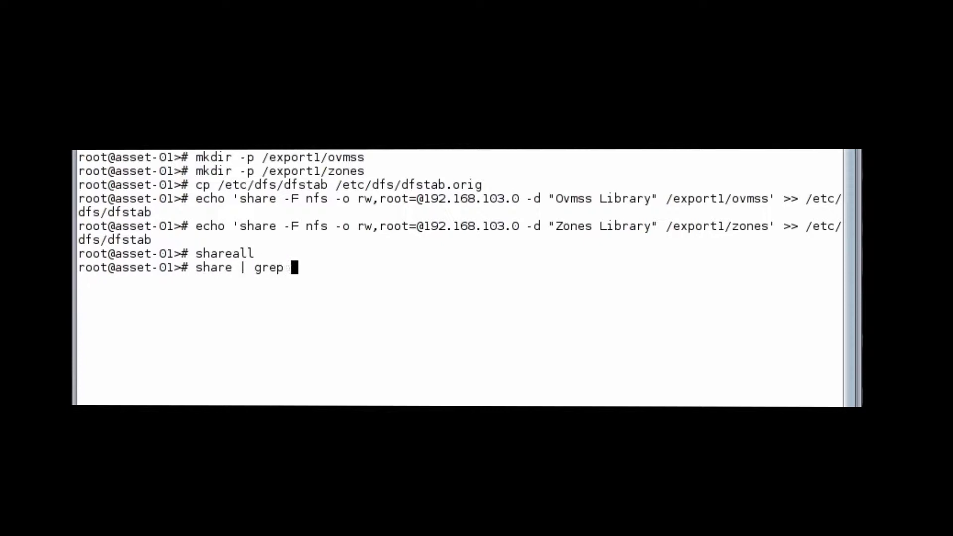
pyautogui.write('export1')
pyautogui.press('Return')
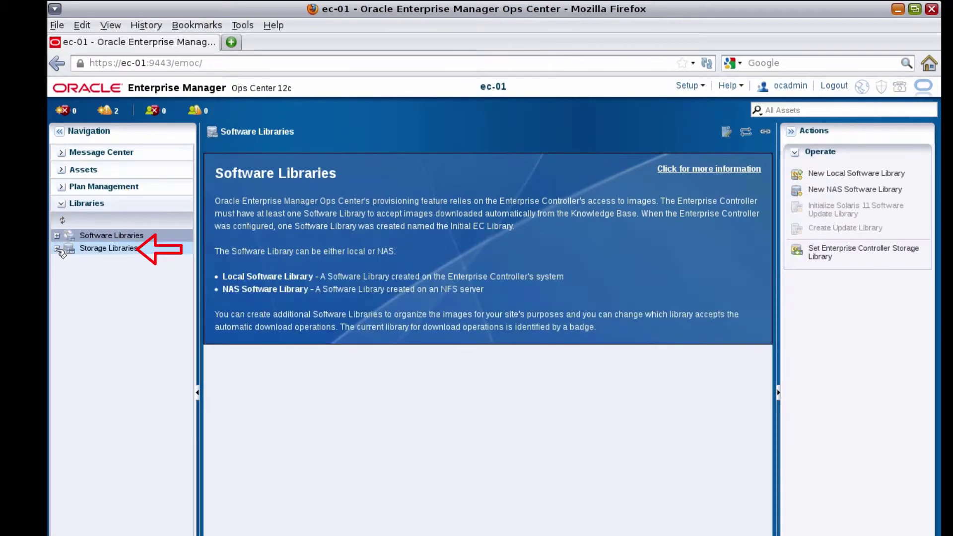
# Step: Under Filesystem Storage, start a NAS library NAS_ovmss described 'NAS storage library for logical domain metadata'
pyautogui.click(57, 249)
pyautogui.click(119, 260)
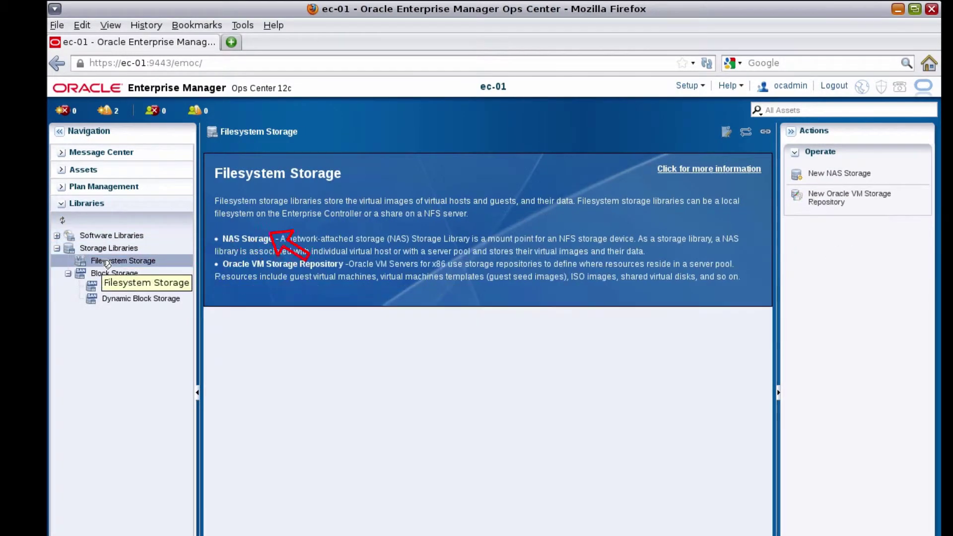
pyautogui.click(830, 175)
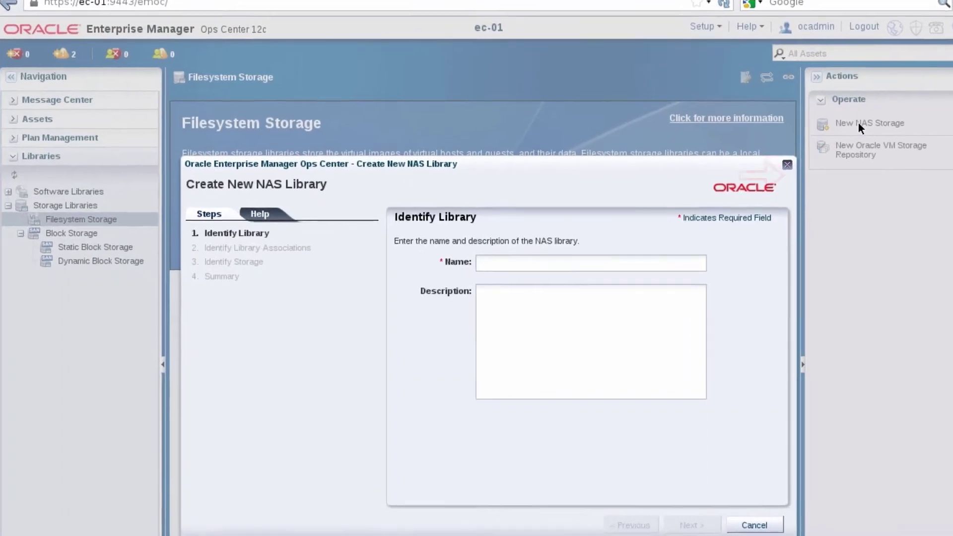
pyautogui.write('NAS_ovmss')
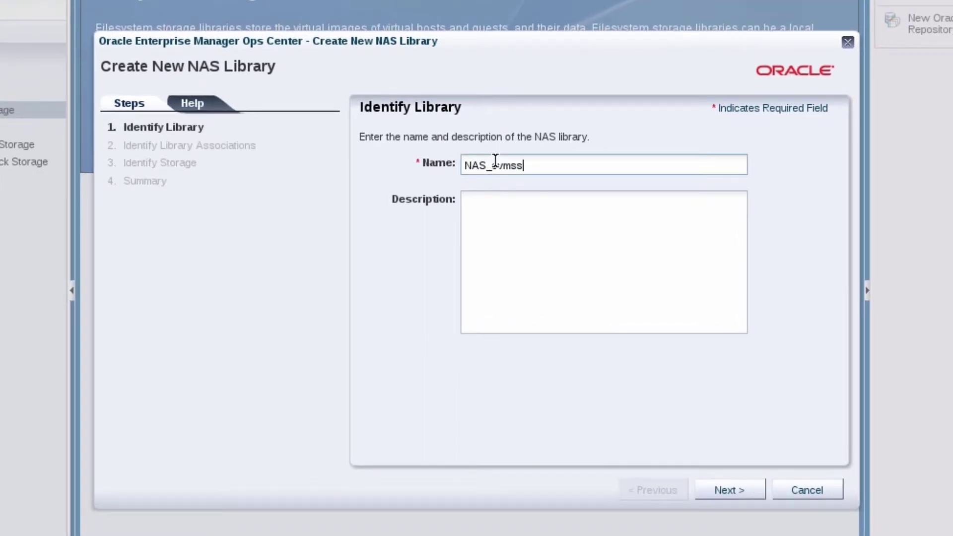
pyautogui.click(481, 215)
pyautogui.write('NAS st')
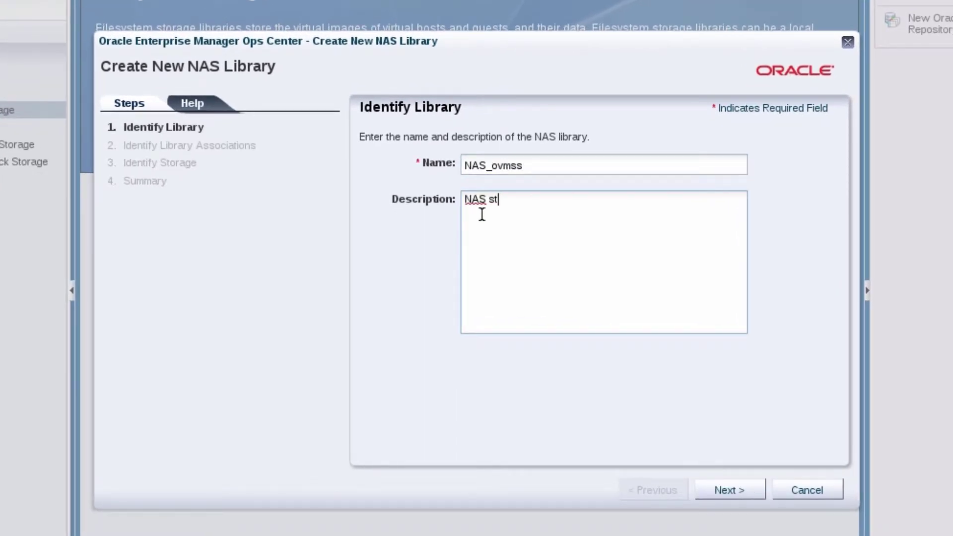
pyautogui.write('orage library for logical domain metadata')
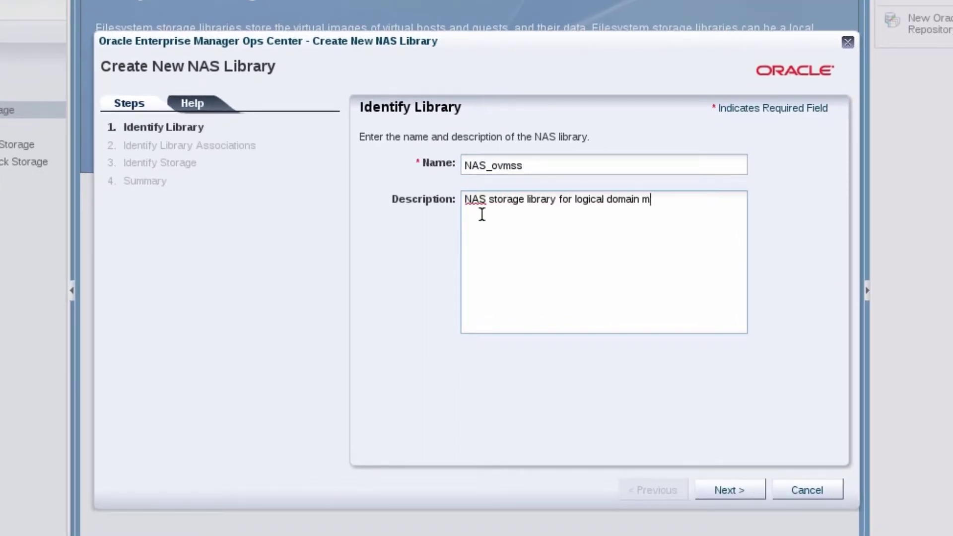
# Step: Point the library at nfs://192.168.103.11:2049/export1/ovmss and create it
pyautogui.click(744, 491)
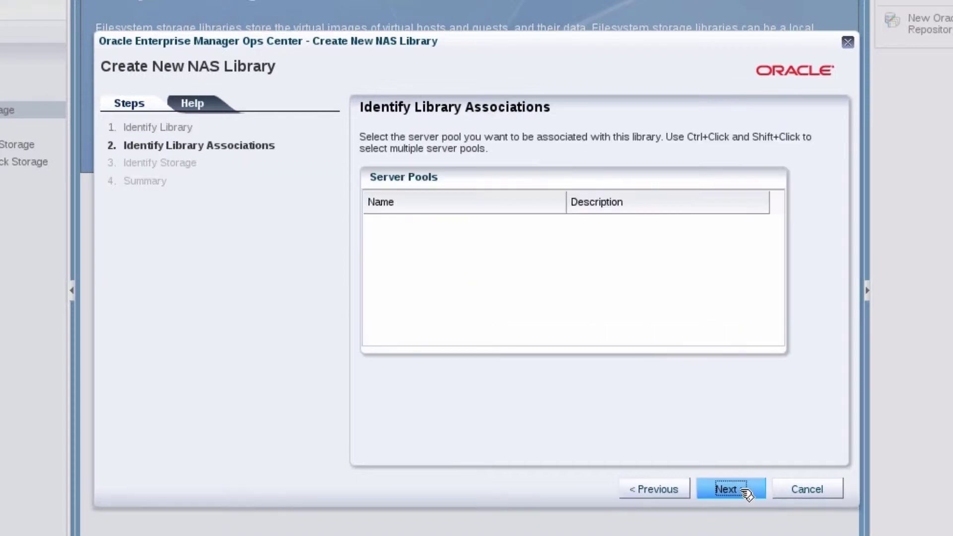
pyautogui.click(745, 492)
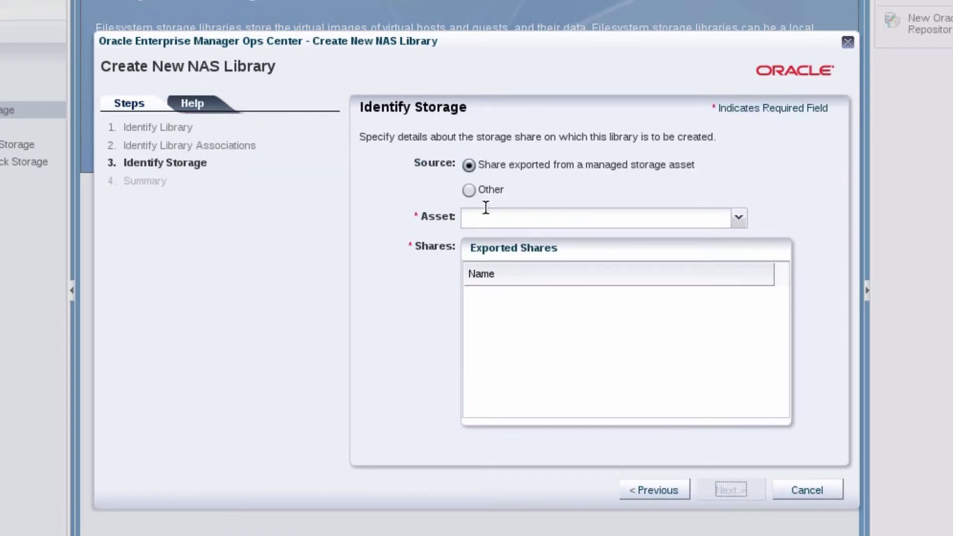
pyautogui.click(469, 191)
pyautogui.moveTo(467, 219); pyautogui.dragTo(660, 226)
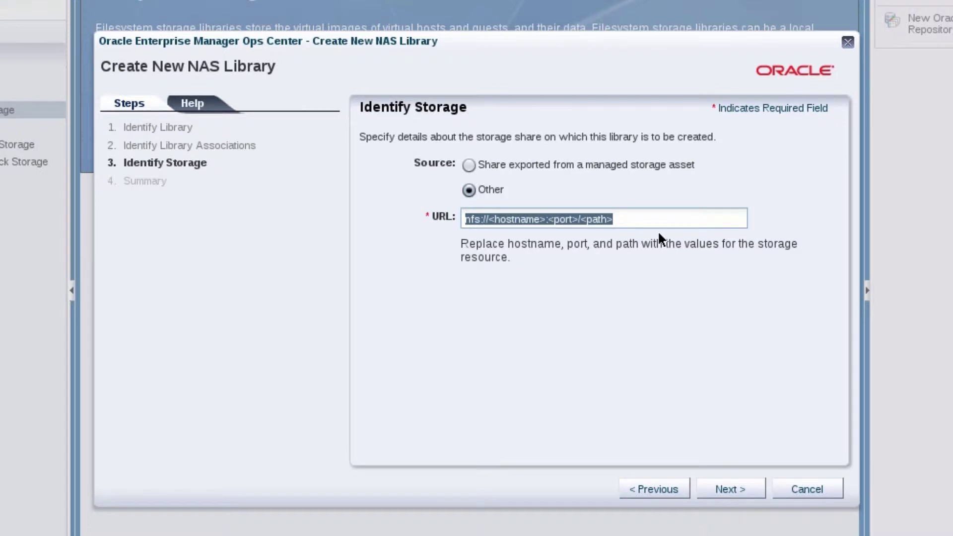
pyautogui.write('nfs://192.168.')
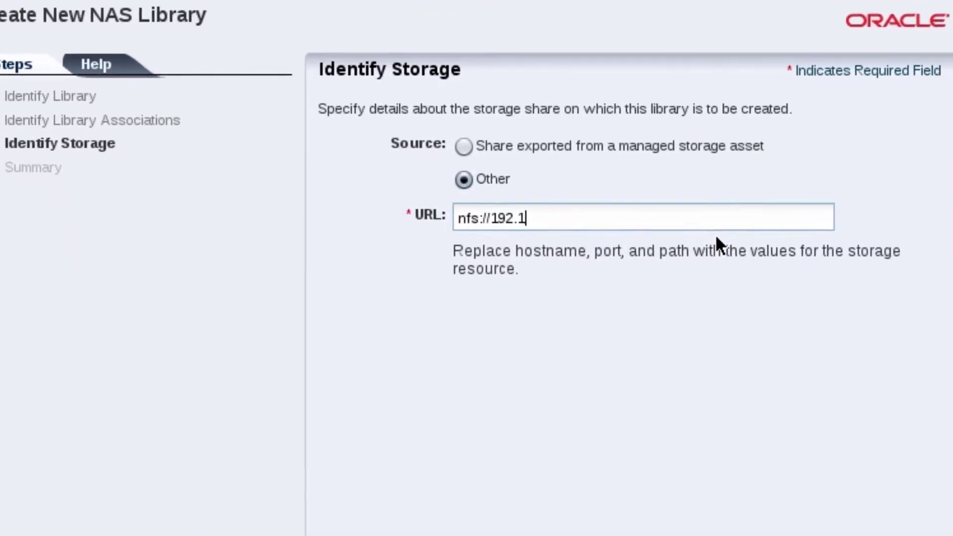
pyautogui.write('103.11:2049')
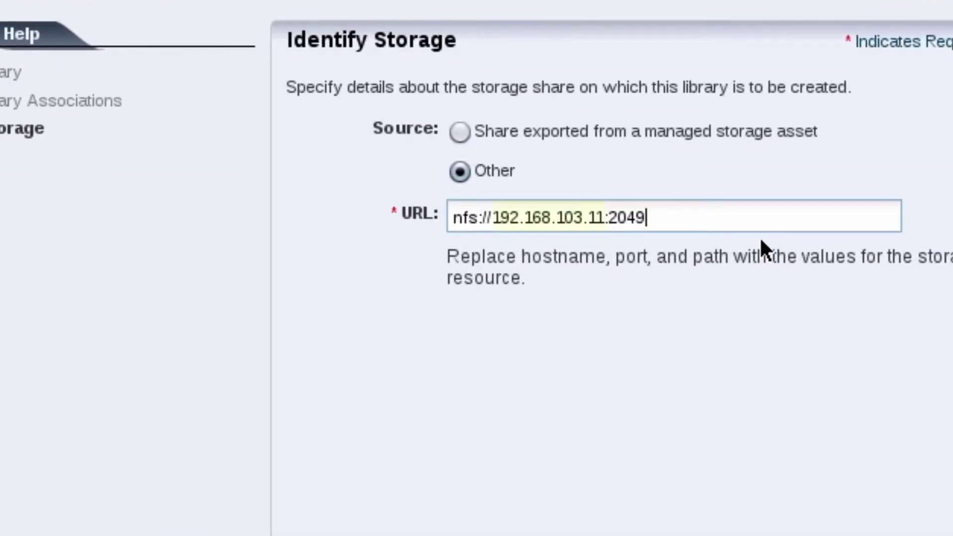
pyautogui.write('/export1/ovmss')
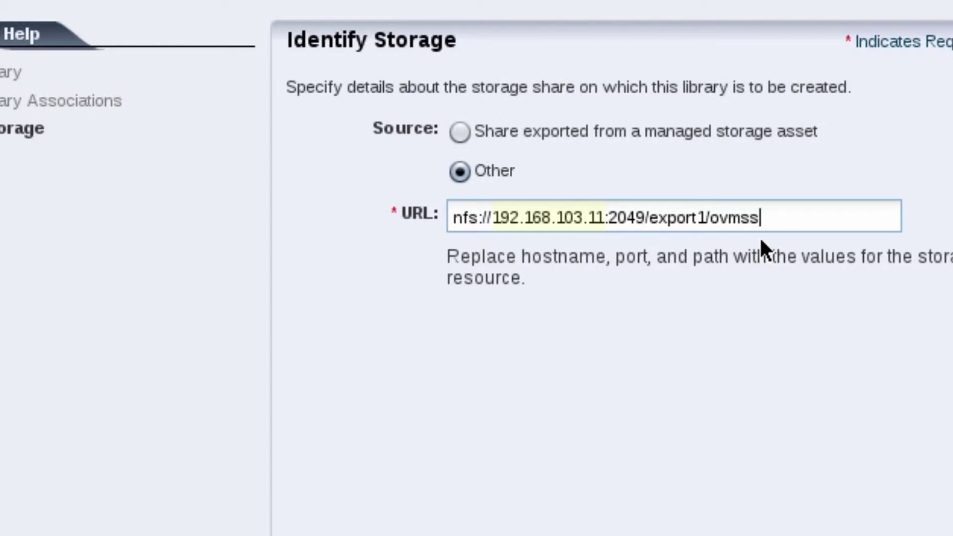
pyautogui.click(730, 483)
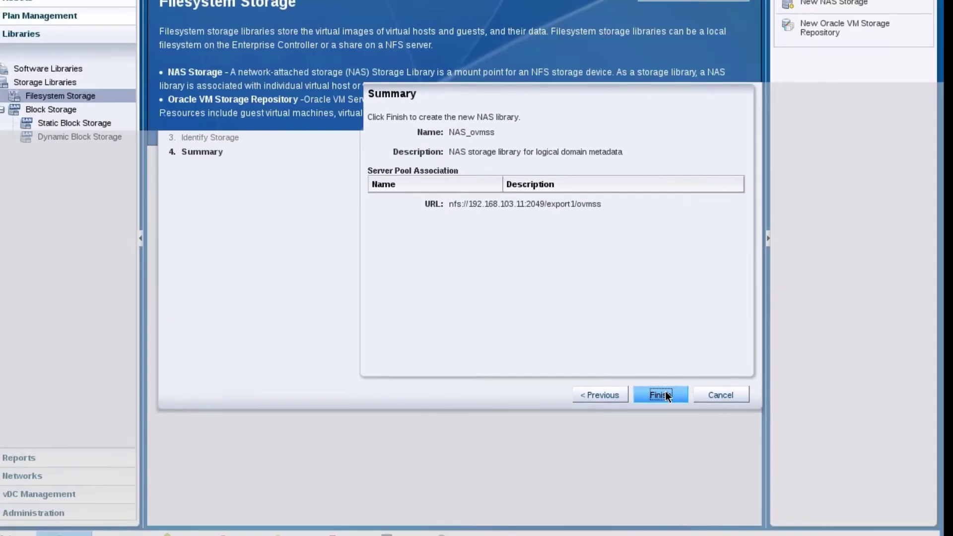
pyautogui.click(689, 425)
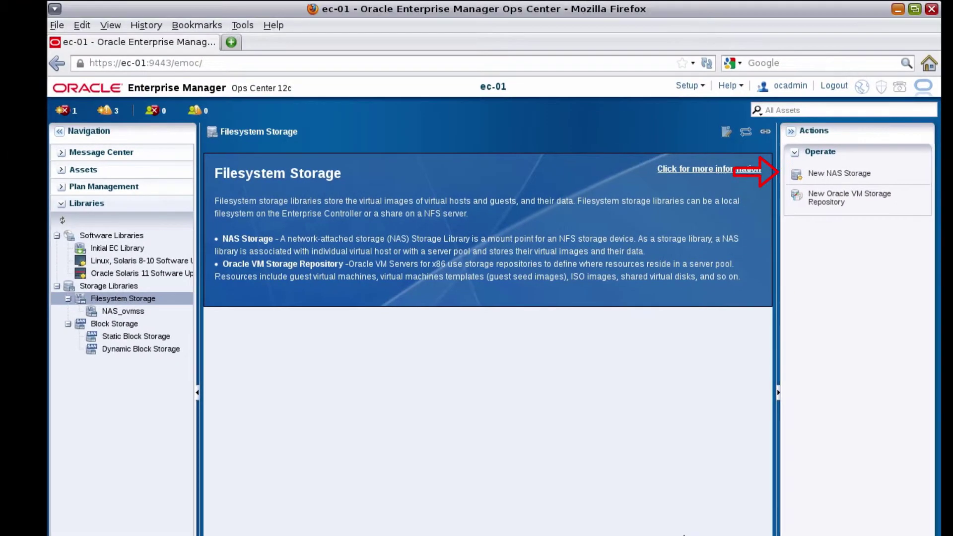
# Step: Start a NAS library named NAS_zones described 'NAS storage library for non-global zone metadata'
pyautogui.click(842, 177)
pyautogui.click(557, 277)
pyautogui.write('NAS')
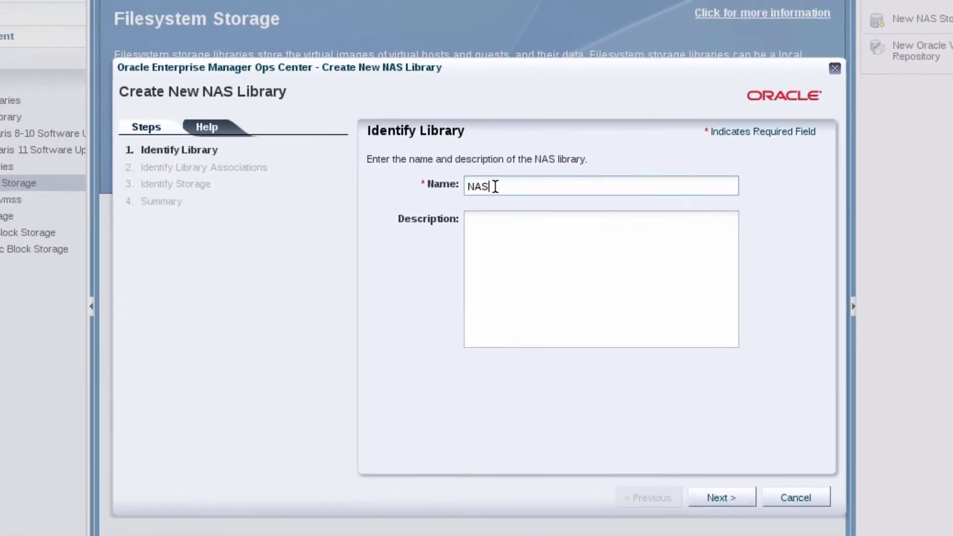
pyautogui.write('_zones')
pyautogui.click(510, 221)
pyautogui.write('NAS sto')
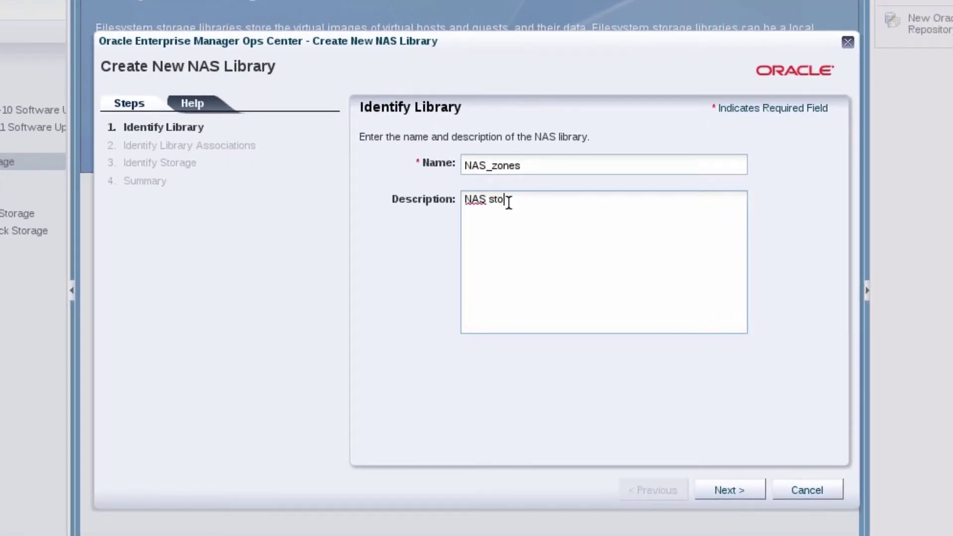
pyautogui.write('rage library for non-gl')
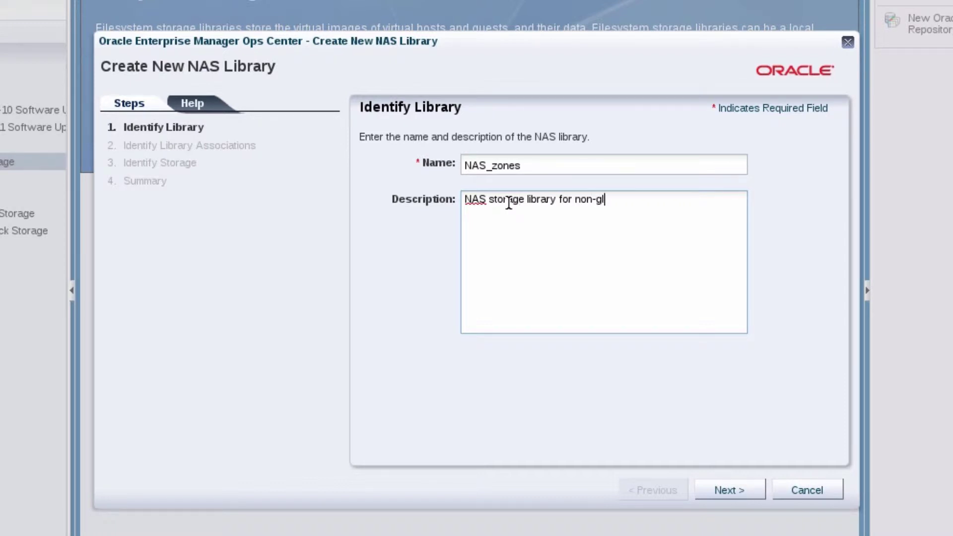
pyautogui.write('obal zone metadata')
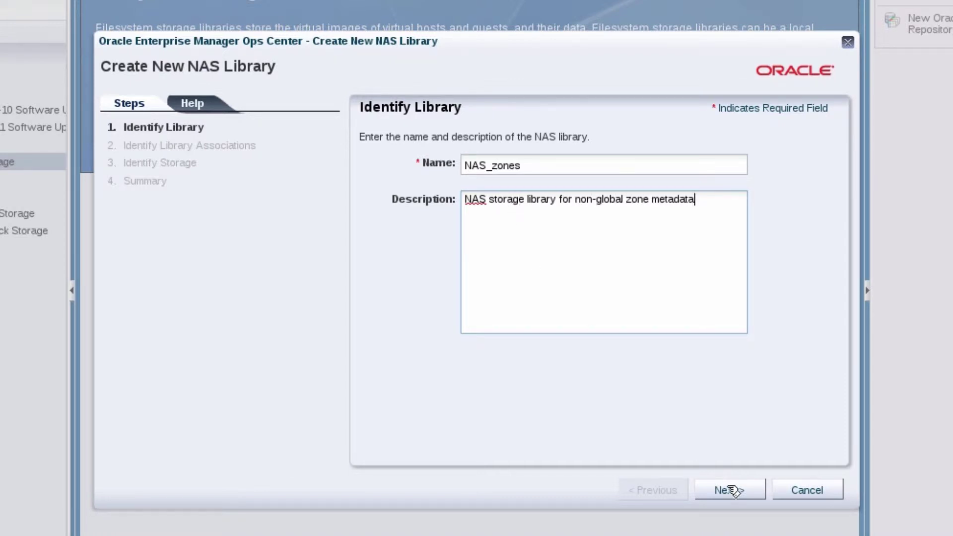
# Step: Point the library at nfs://192.168.103.11:2049/export1/zones and create it
pyautogui.click(733, 490)
pyautogui.click(733, 490)
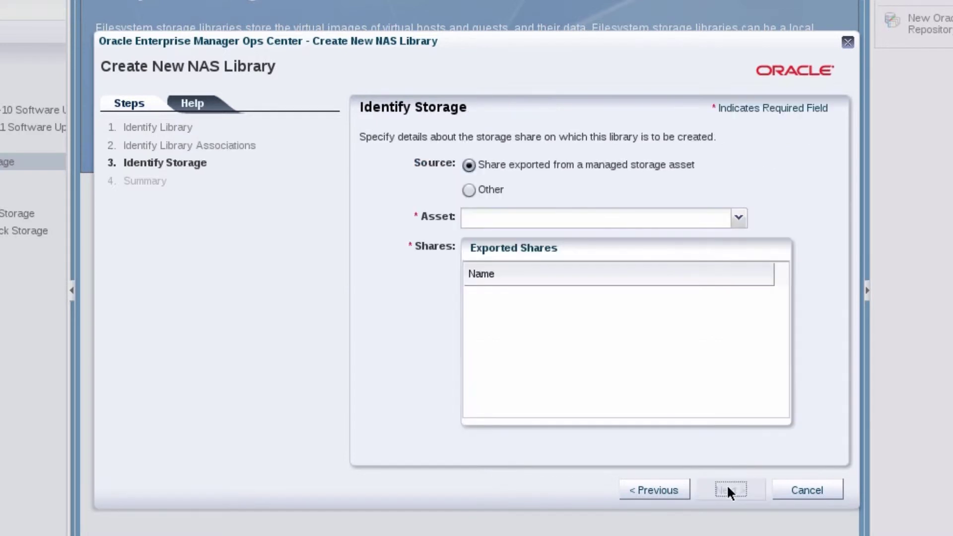
pyautogui.click(469, 190)
pyautogui.tripleClick(496, 224)
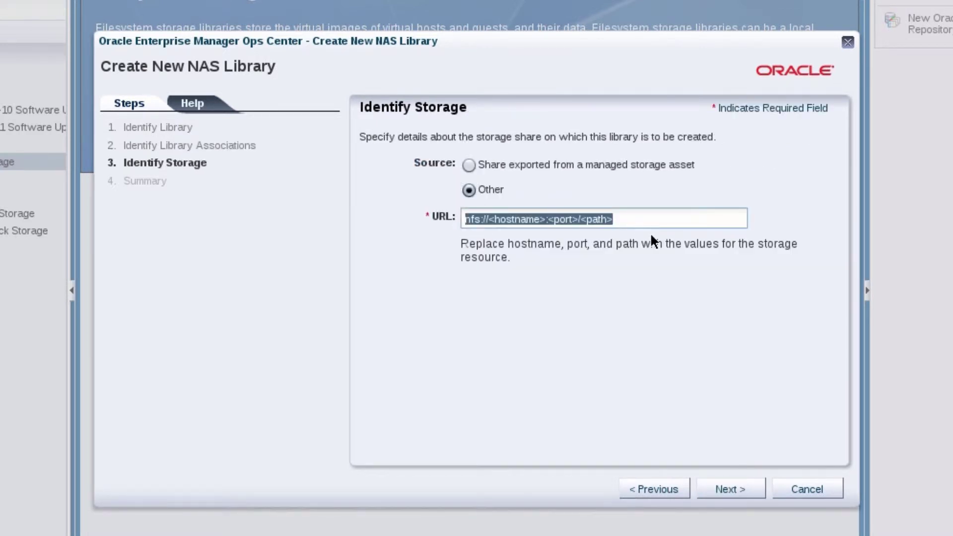
pyautogui.write('nfs://192.168.103.11:2049/export1/zones')
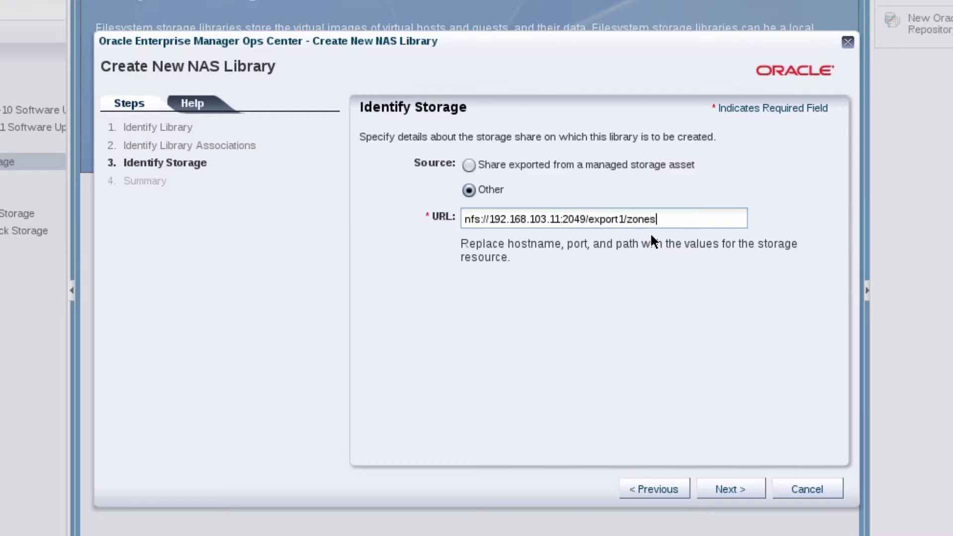
pyautogui.click(740, 491)
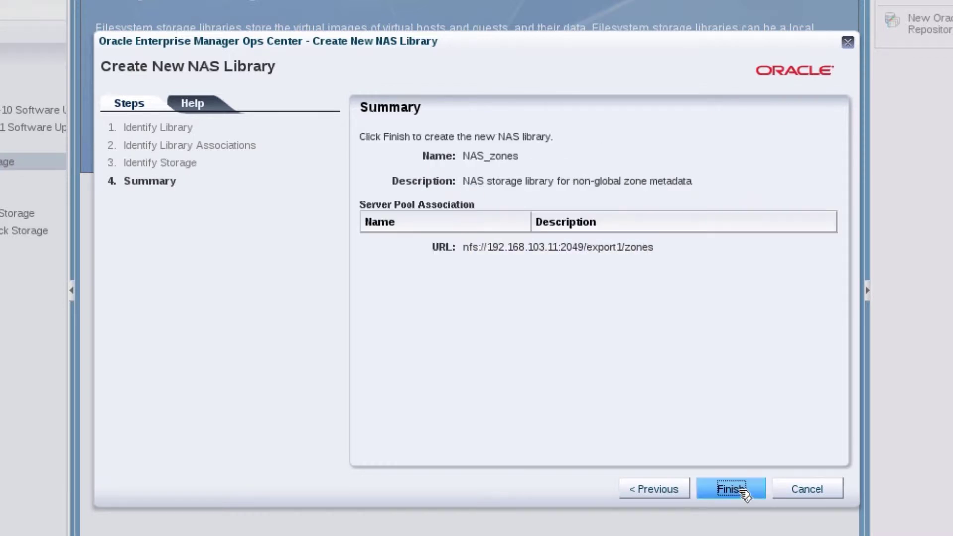
pyautogui.click(743, 490)
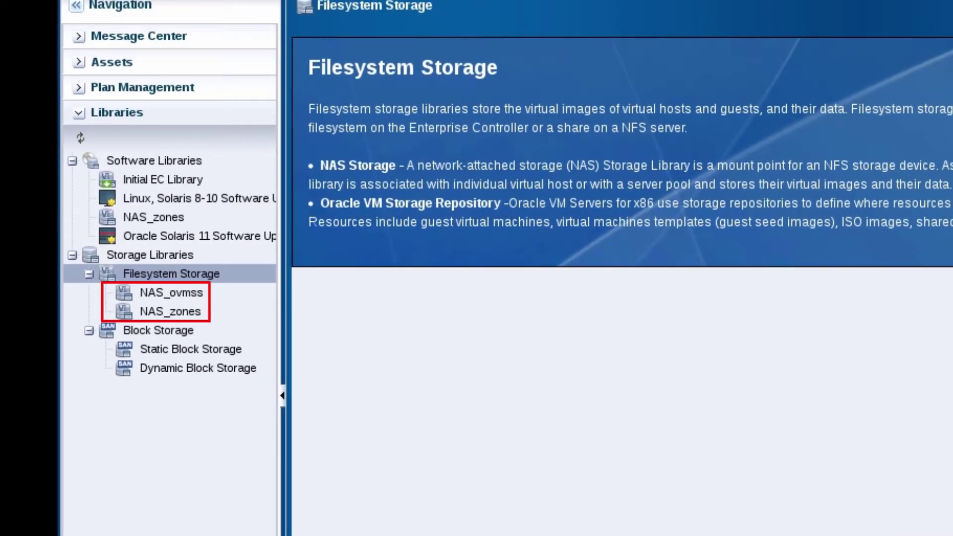
# Step: Review the NAS_ovmss and NAS_zones summaries, both in State OK with Read-Write access
pyautogui.click(205, 294)
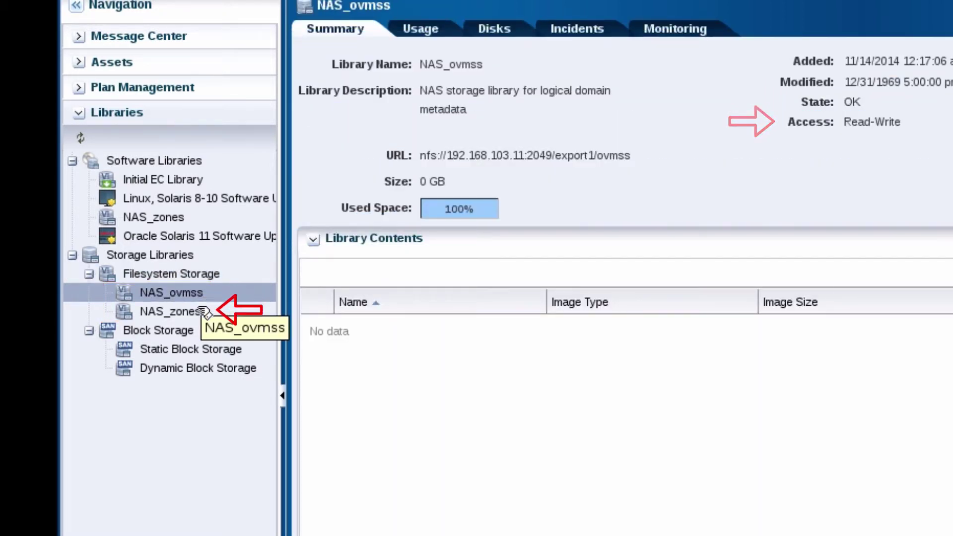
pyautogui.click(199, 317)
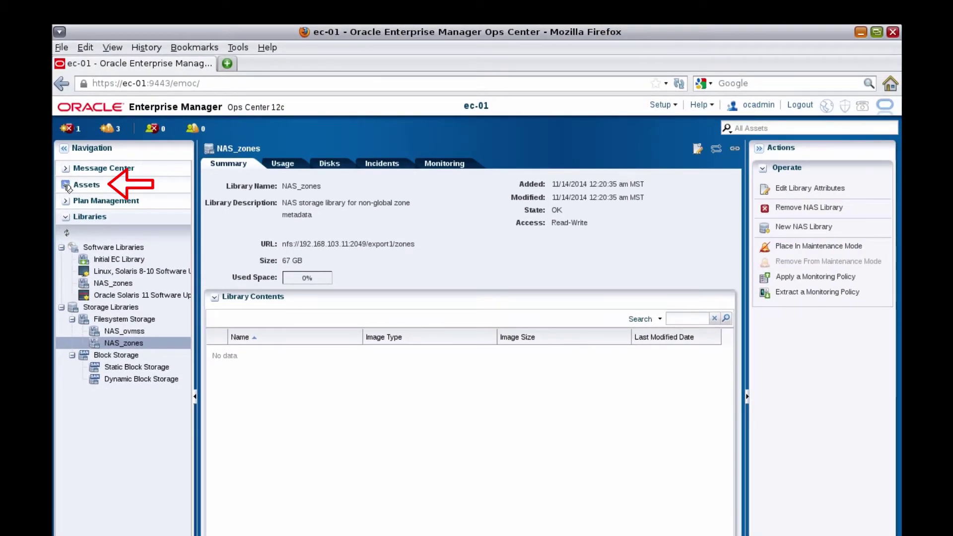
pyautogui.click(69, 187)
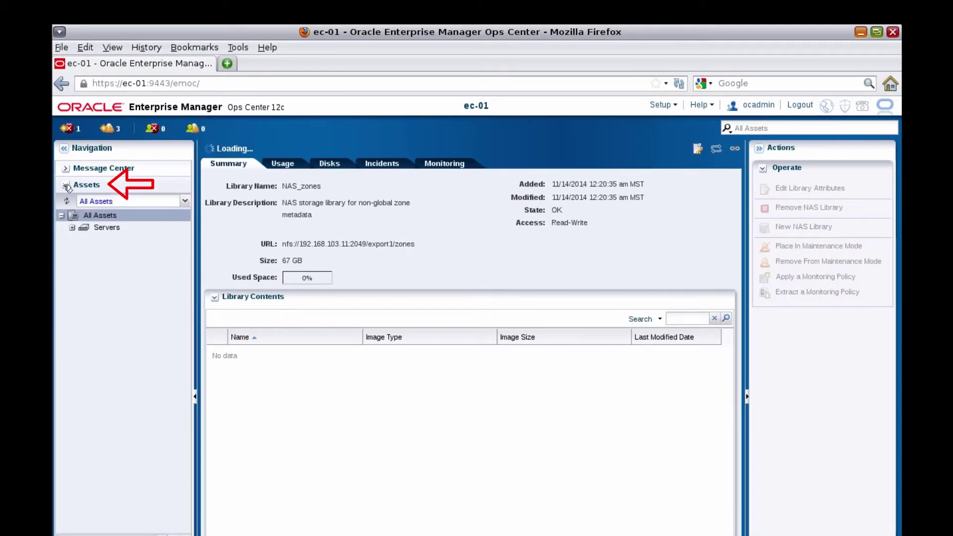
# Step: Associate the NAS_zones and NAS_ovmss libraries with server t2a-01 under Assets > Servers
pyautogui.click(73, 227)
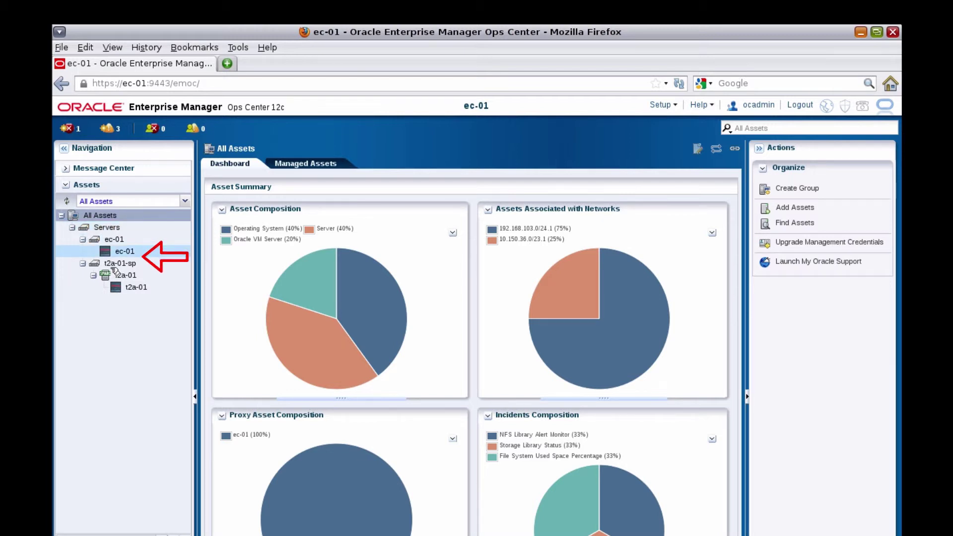
pyautogui.click(124, 276)
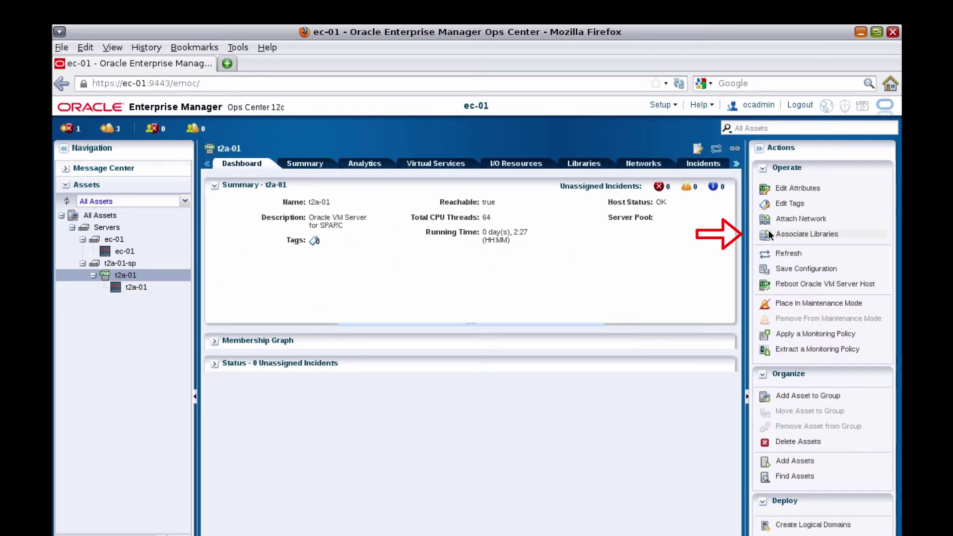
pyautogui.click(768, 234)
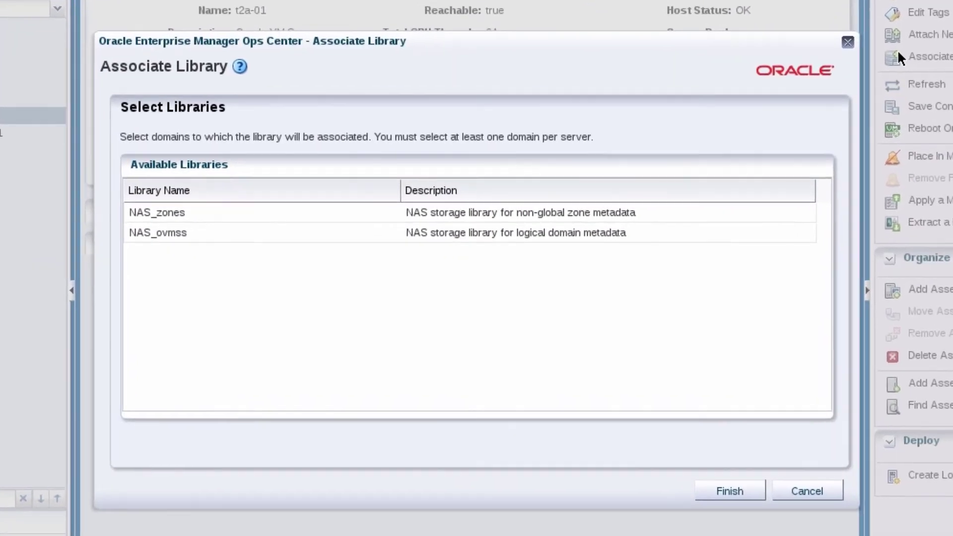
pyautogui.click(360, 212)
pyautogui.keyDown('ctrl'); pyautogui.click(320, 237); pyautogui.keyUp('ctrl')
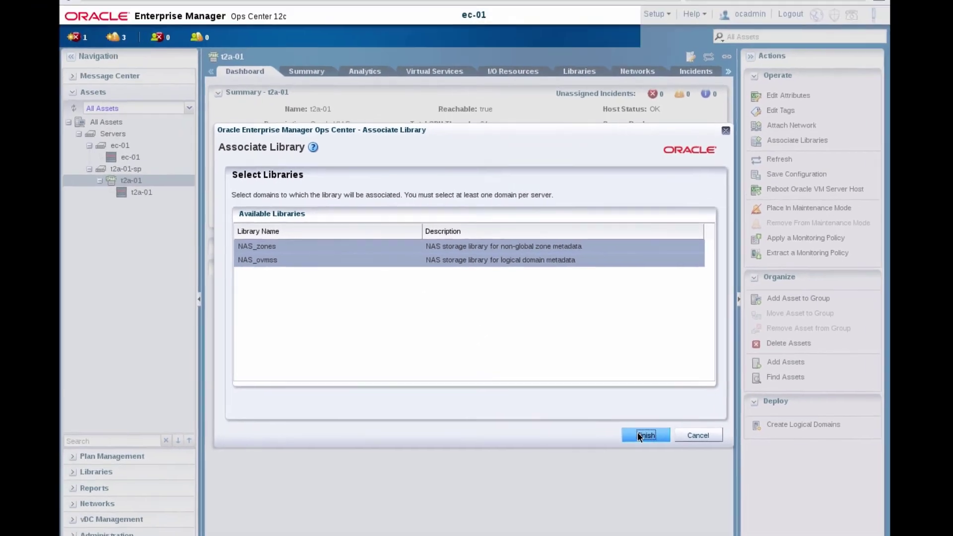
pyautogui.click(722, 491)
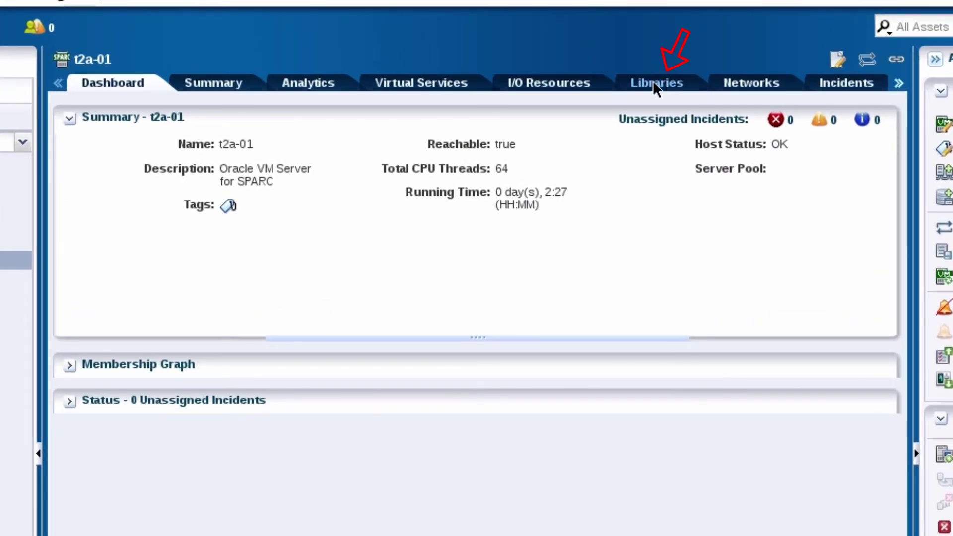
# Step: List t2a-01's associated libraries, showing NAS_ovmss and NAS_zones at 67 GB each
pyautogui.click(653, 80)
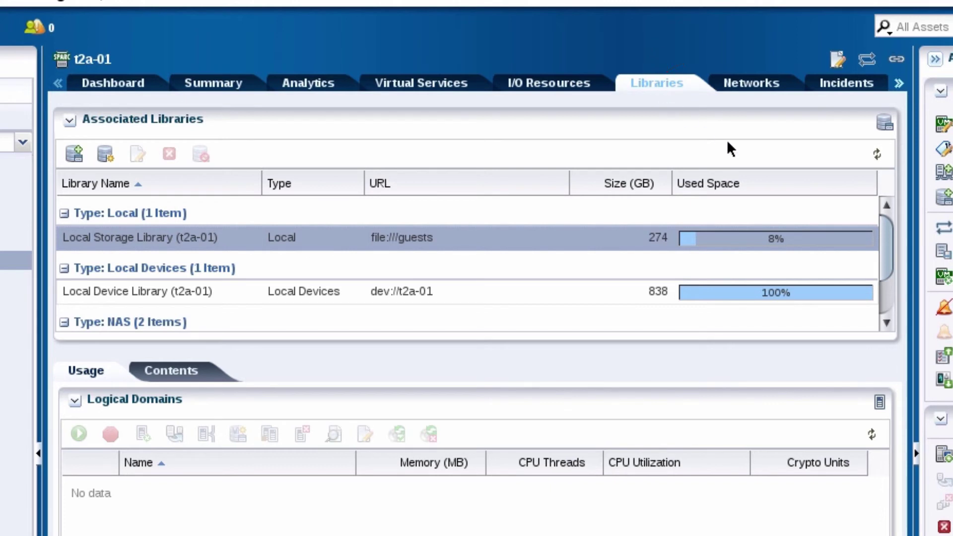
pyautogui.moveTo(892, 241); pyautogui.dragTo(891, 307)
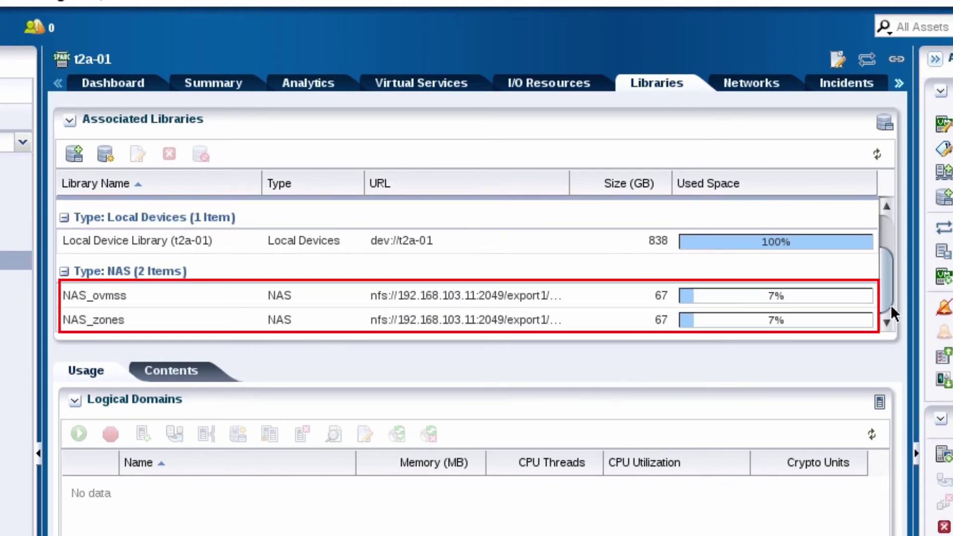